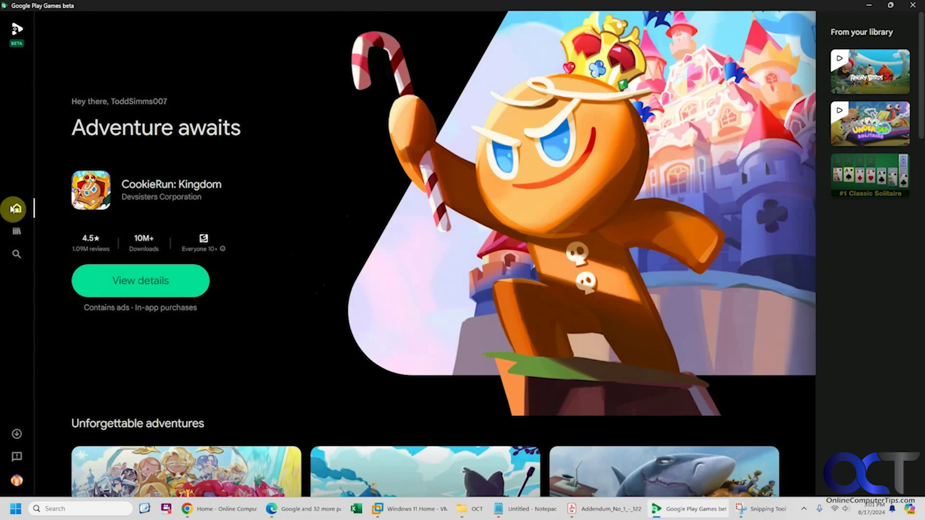
- Look through the game suggestions on the home page and open the game library
scroll(270, 285, "down", 15)
scroll(269, 285, "down", 10)
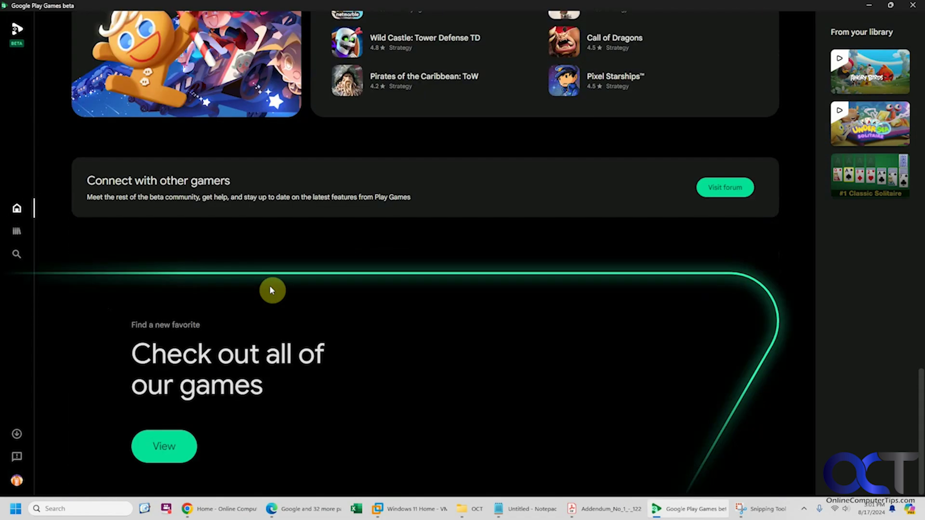
scroll(270, 285, "up", 20)
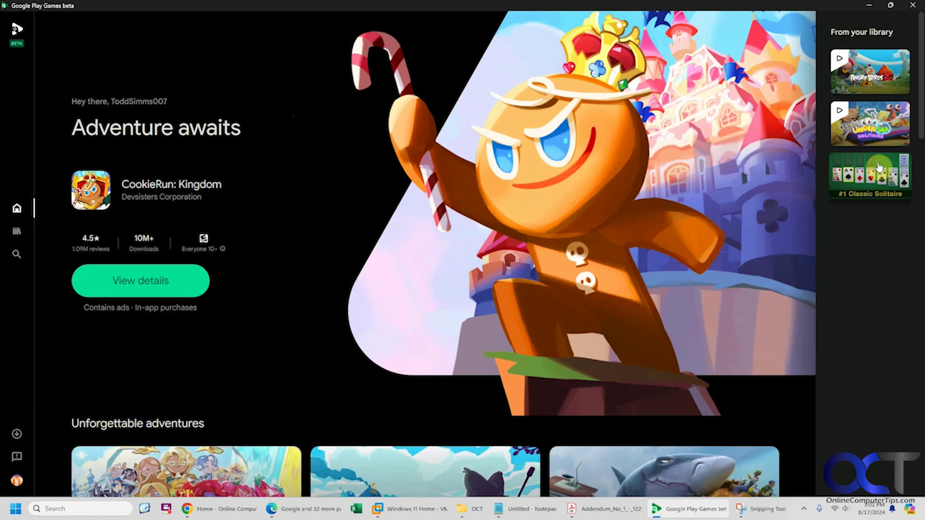
left_click(17, 230)
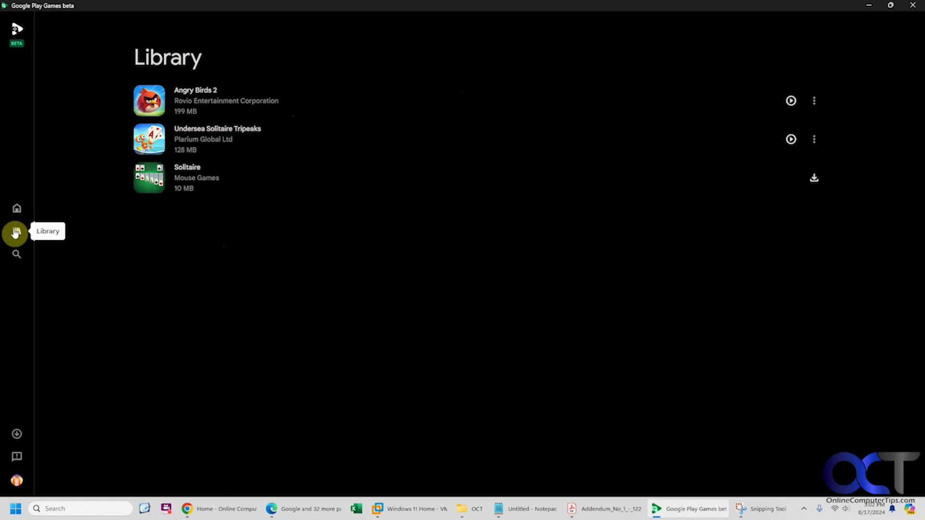
- Open the Explore page and check the genre choices for filtering the games
left_click(14, 253)
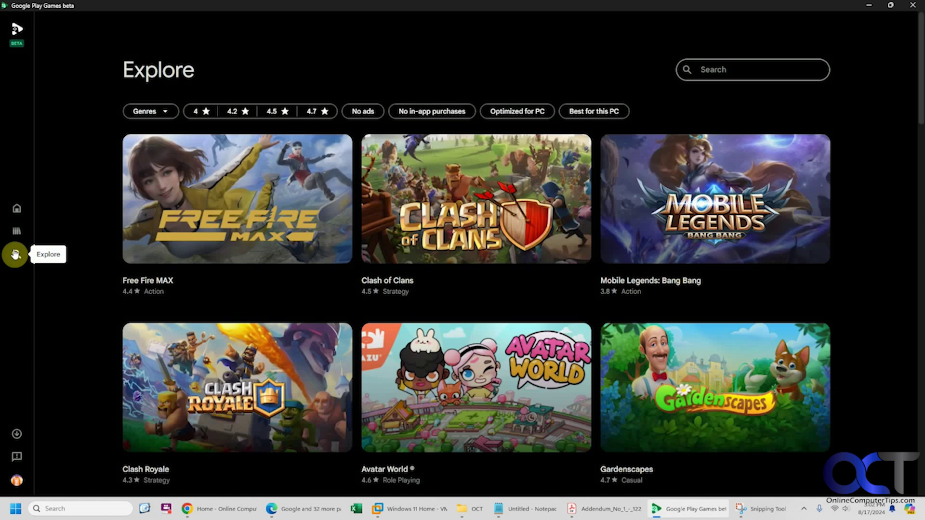
left_click(169, 114)
left_click(241, 82)
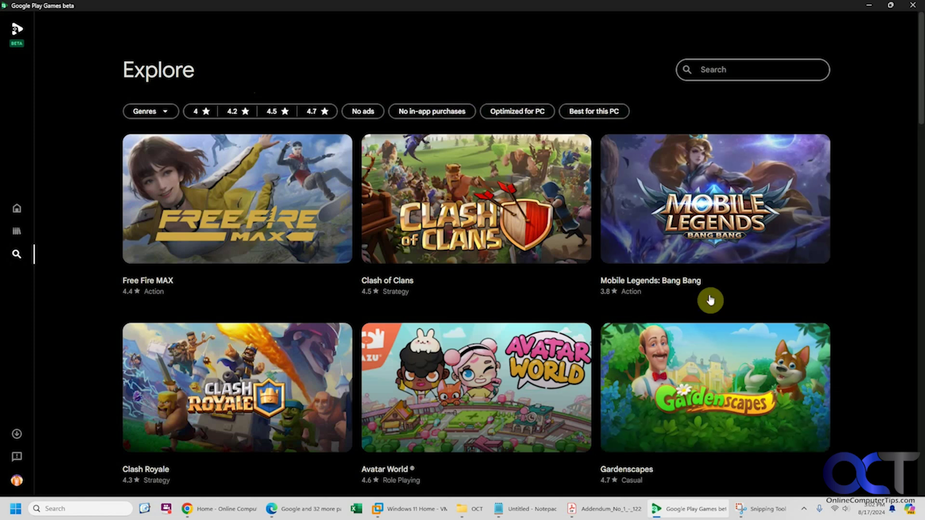
- Switch to Snipping Tool to view the captured device and Windows specifications, and minimize it again
mouse_move(754, 467)
left_click(762, 509)
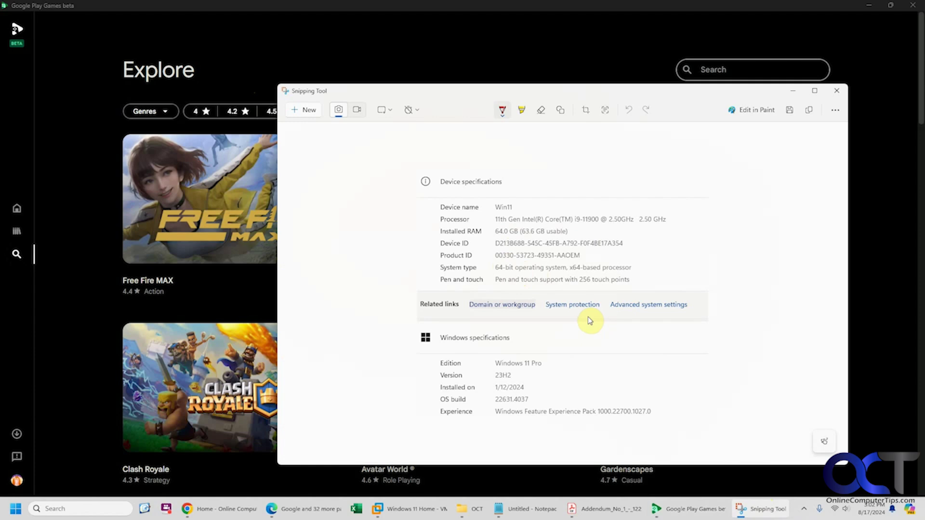
left_click(793, 91)
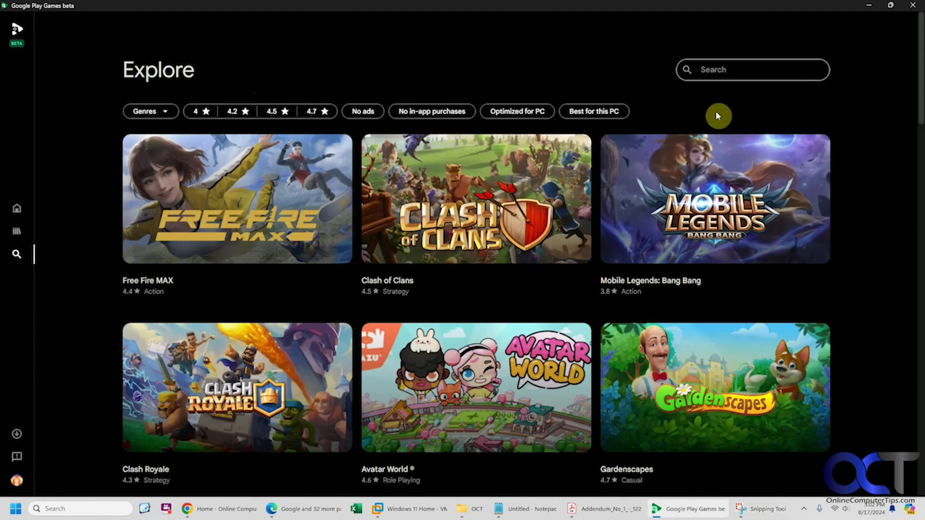
- Search the game catalogue for "cards" and open the details page of Card Master
left_click(719, 74)
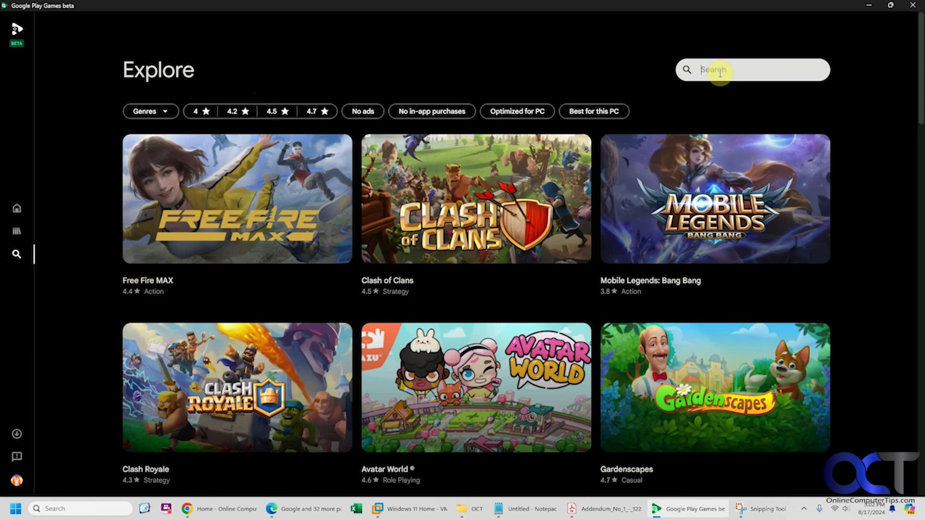
type("cards")
key("Return")
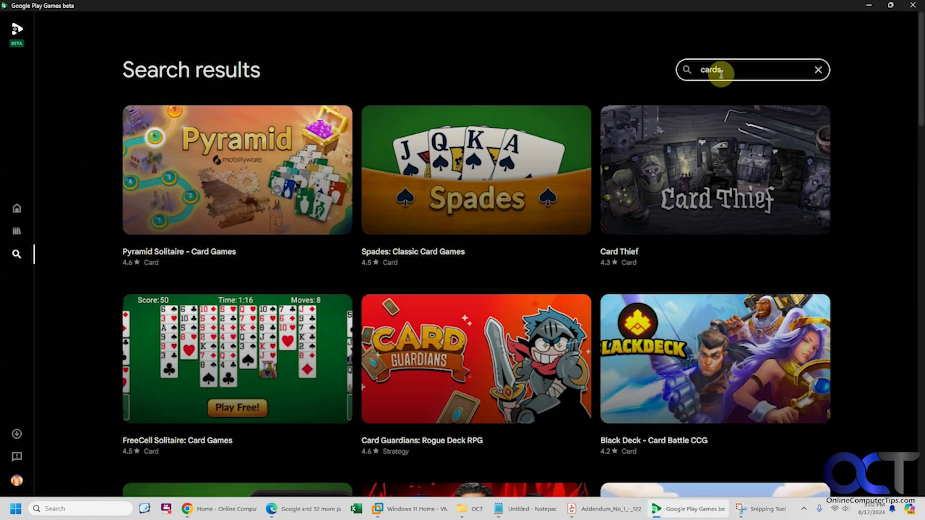
scroll(529, 291, "down", 8)
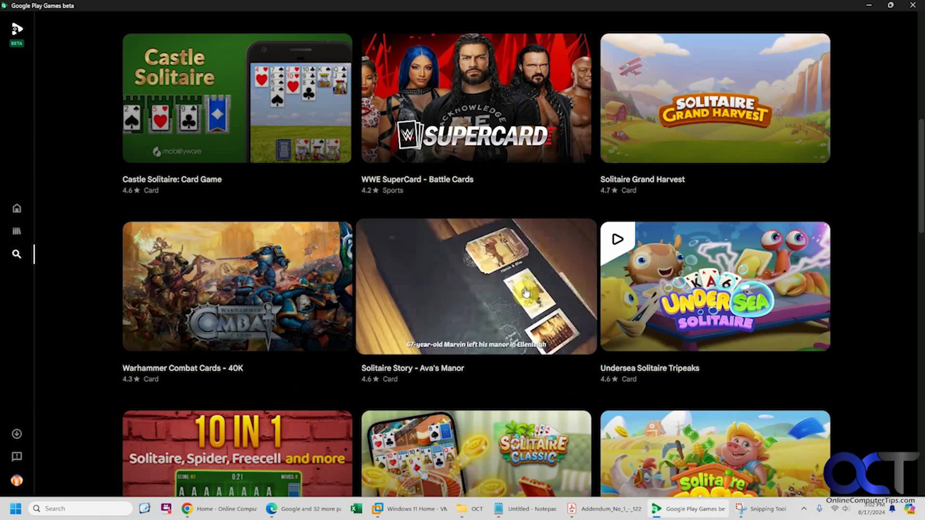
scroll(526, 292, "down", 5)
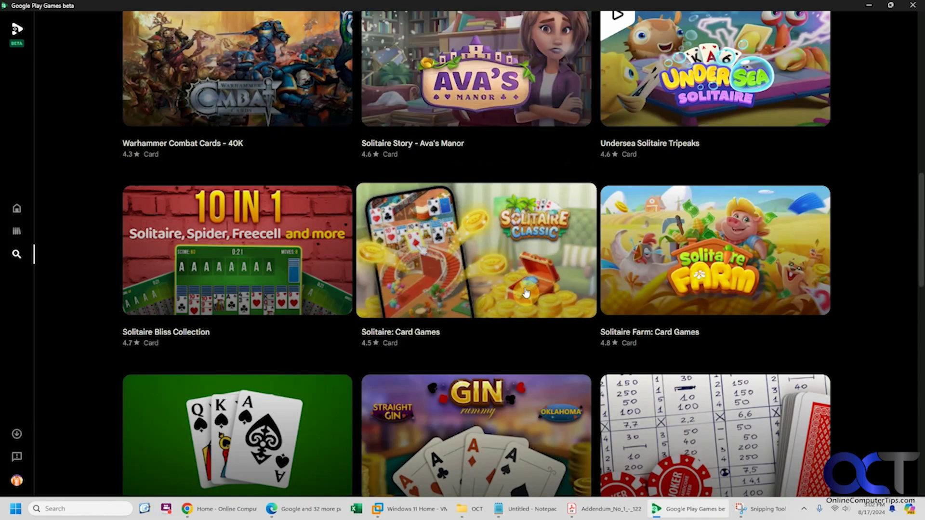
scroll(526, 293, "down", 5)
scroll(526, 293, "down", 4)
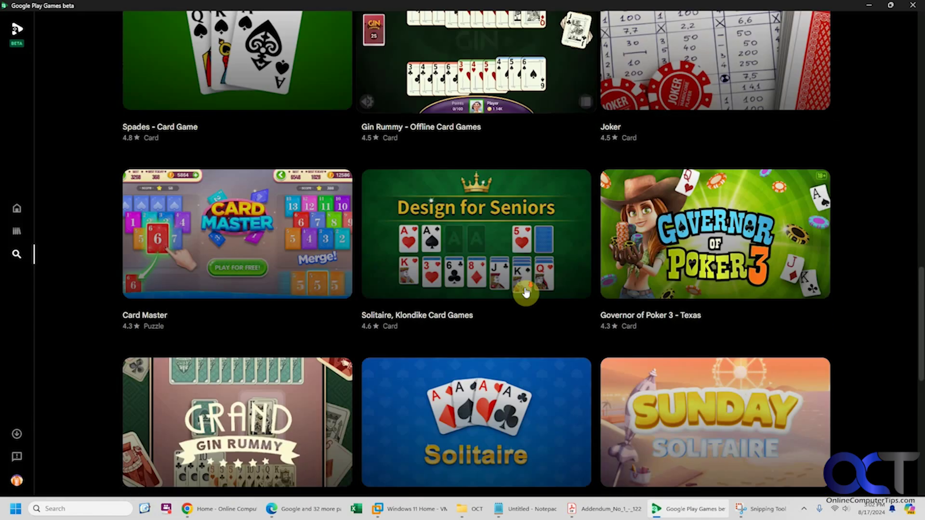
scroll(526, 293, "down", 1)
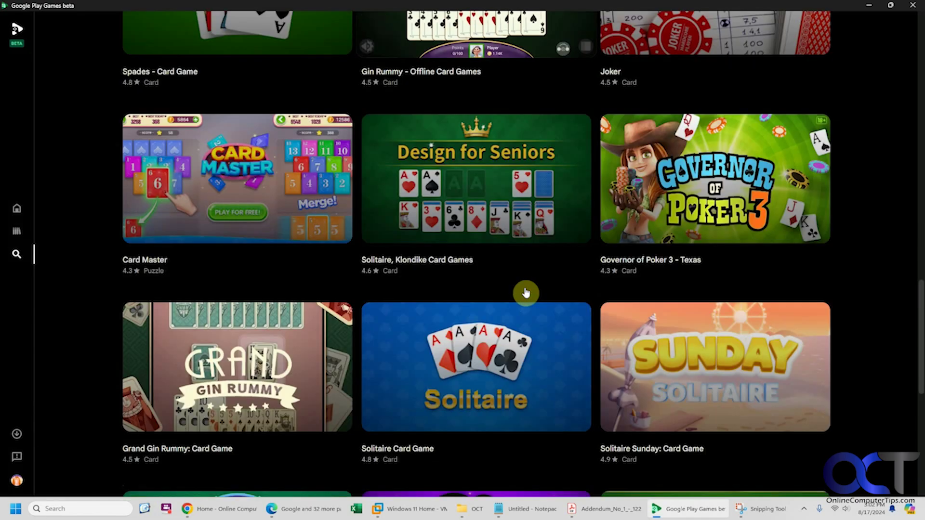
left_click(288, 186)
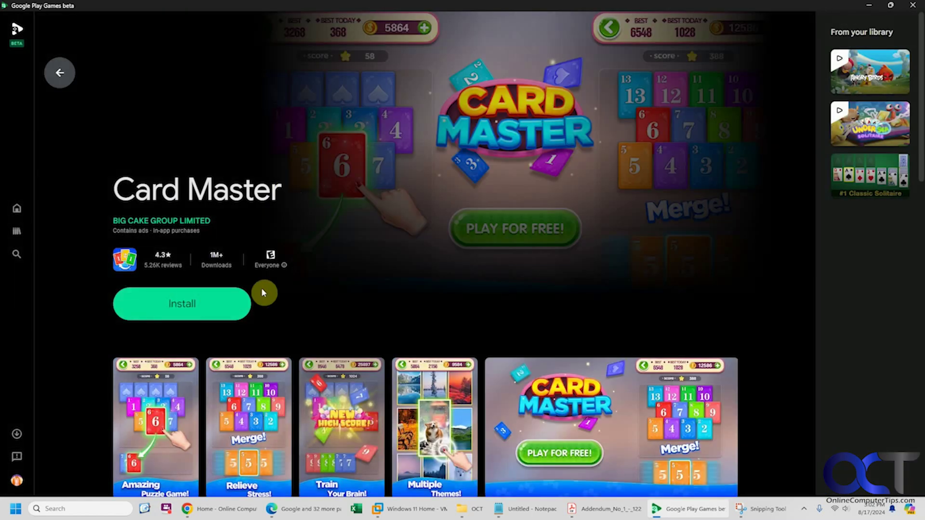
- Review Card Master's description, support, data safety and user review sections
scroll(336, 289, "down", 8)
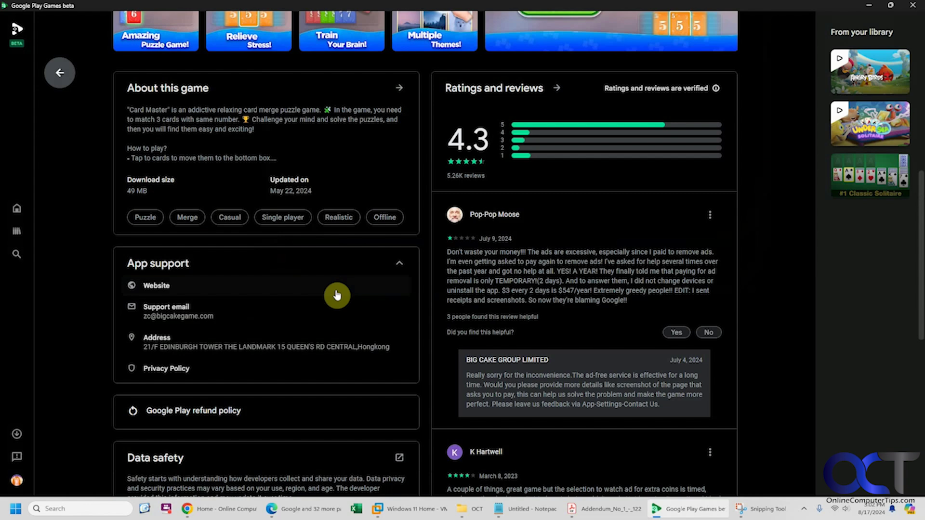
scroll(336, 295, "down", 8)
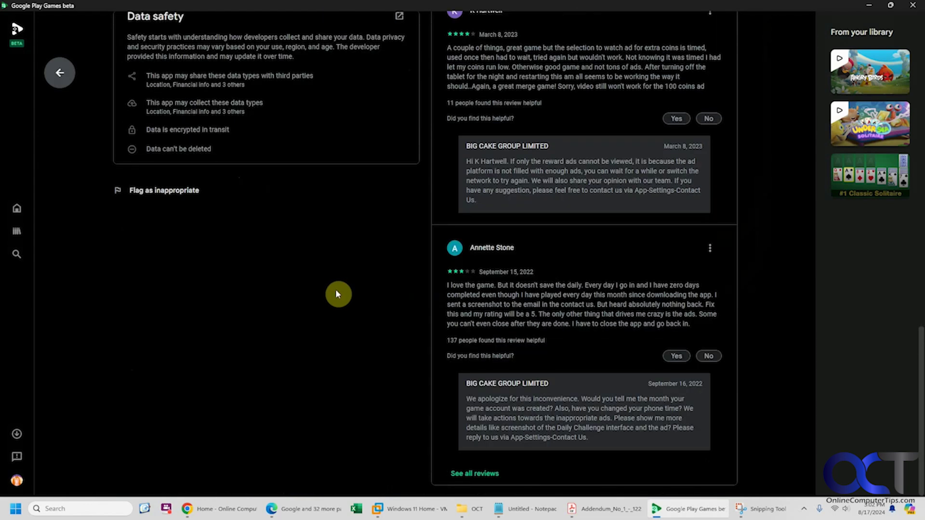
scroll(335, 289, "up", 15)
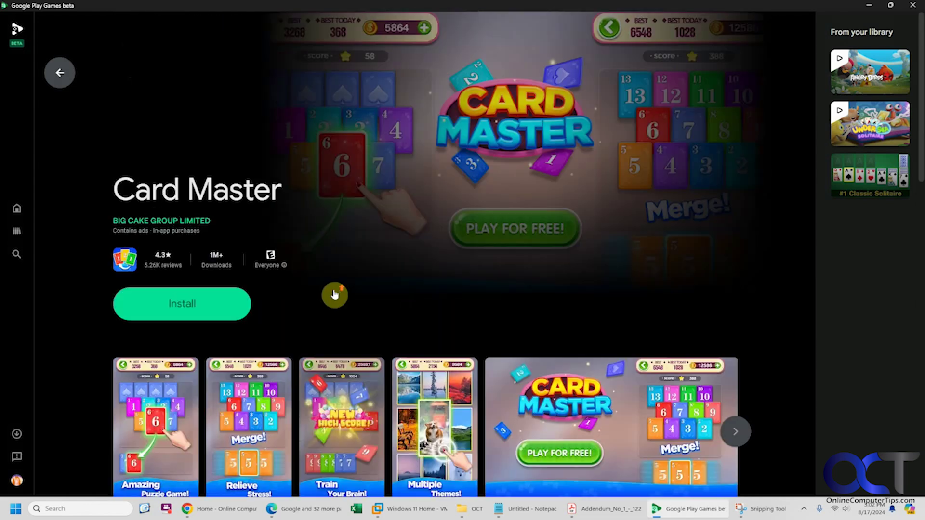
- Install Card Master and launch it without allowing it to send notifications
left_click(195, 302)
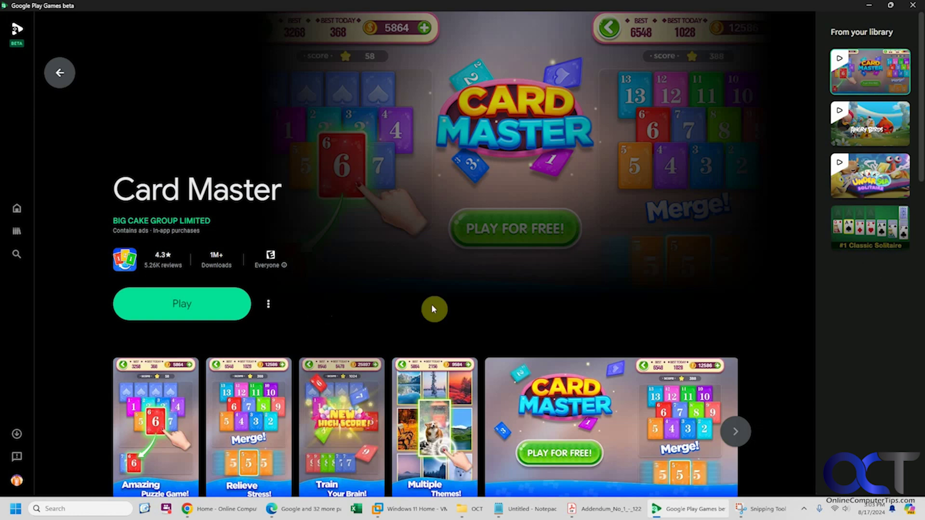
left_click(203, 307)
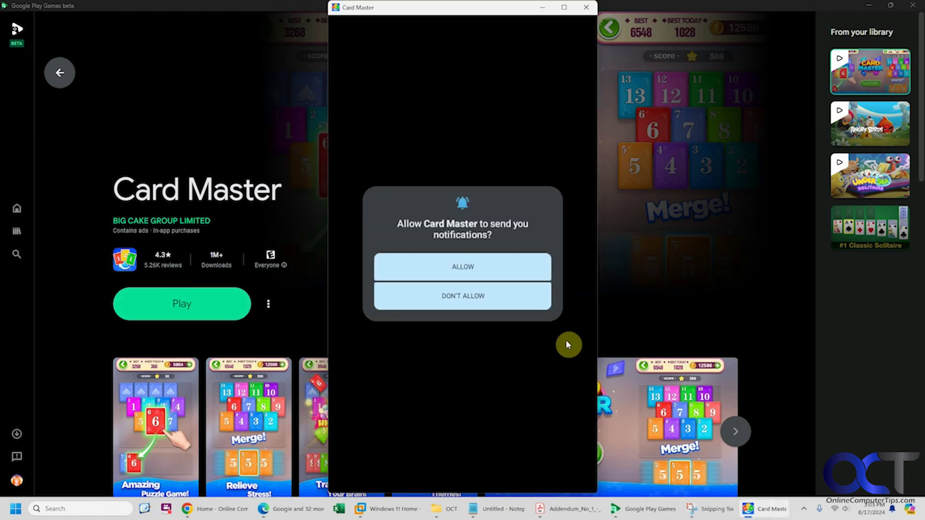
left_click(467, 299)
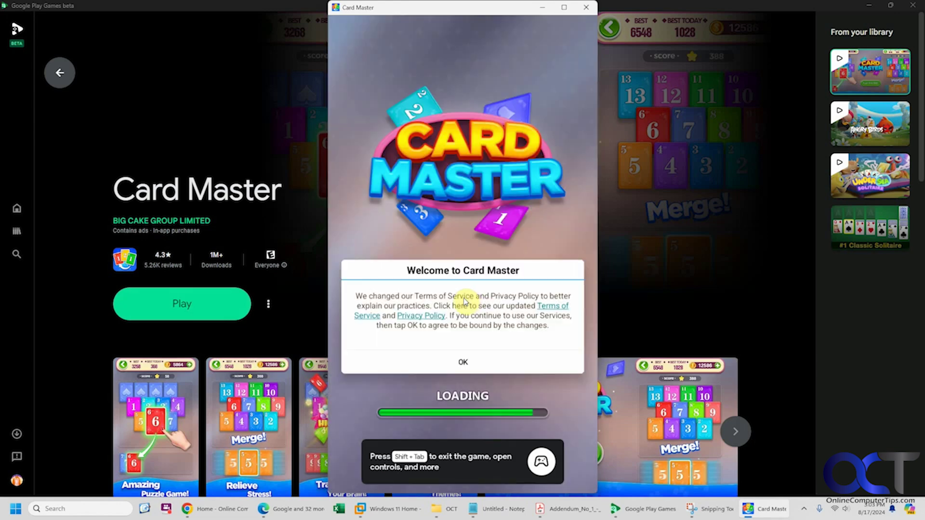
- Lower Card Master's volume to 3 in the game options and close the options
key("shift+Tab")
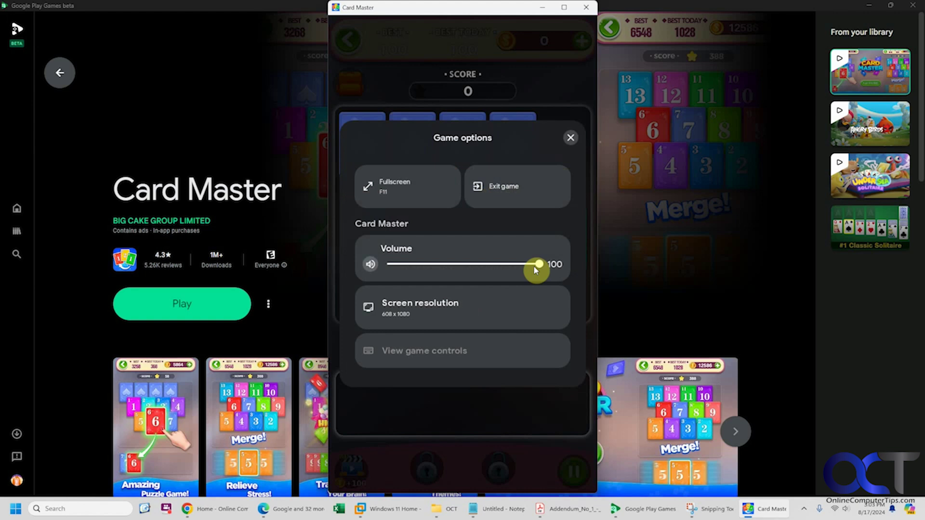
left_click_drag(399, 270, 394, 270)
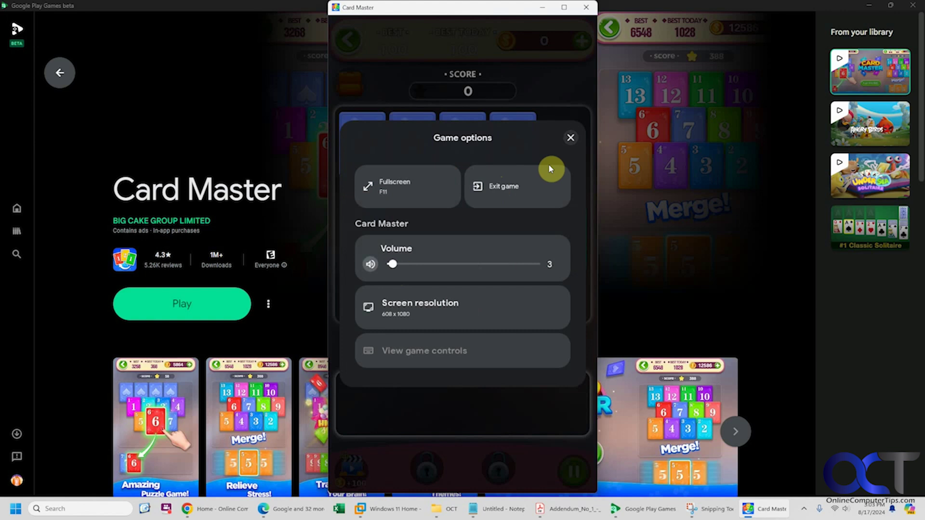
left_click(570, 140)
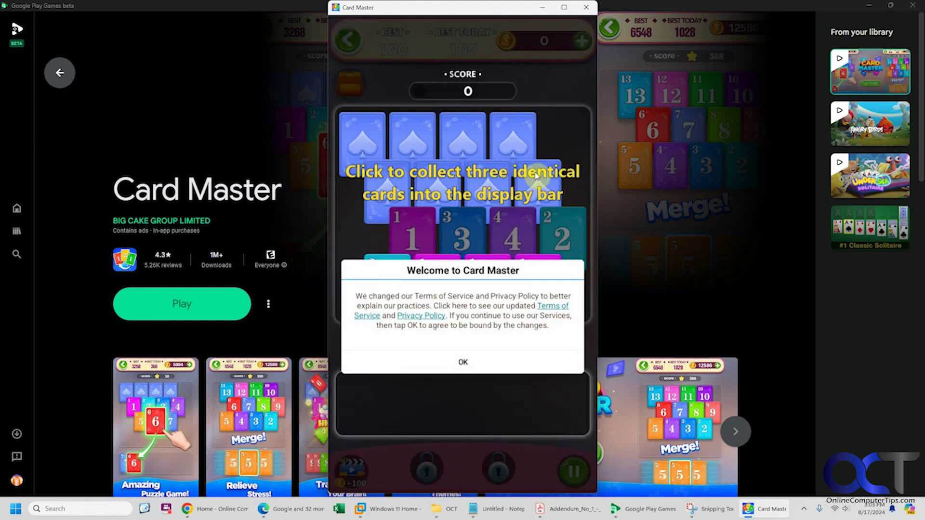
- Accept Card Master's updated terms and collect the three 1 cards into the display bar
left_click(464, 362)
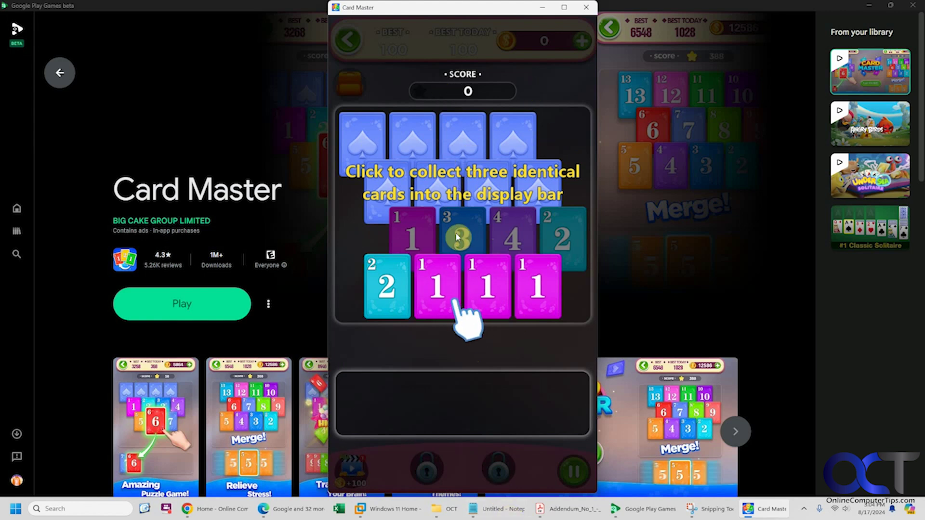
left_click(443, 281)
left_click(476, 286)
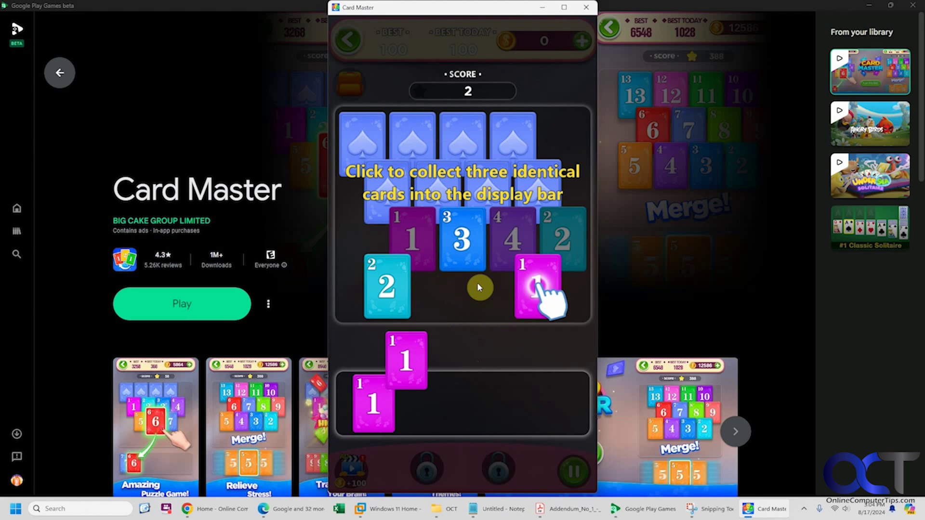
left_click(531, 284)
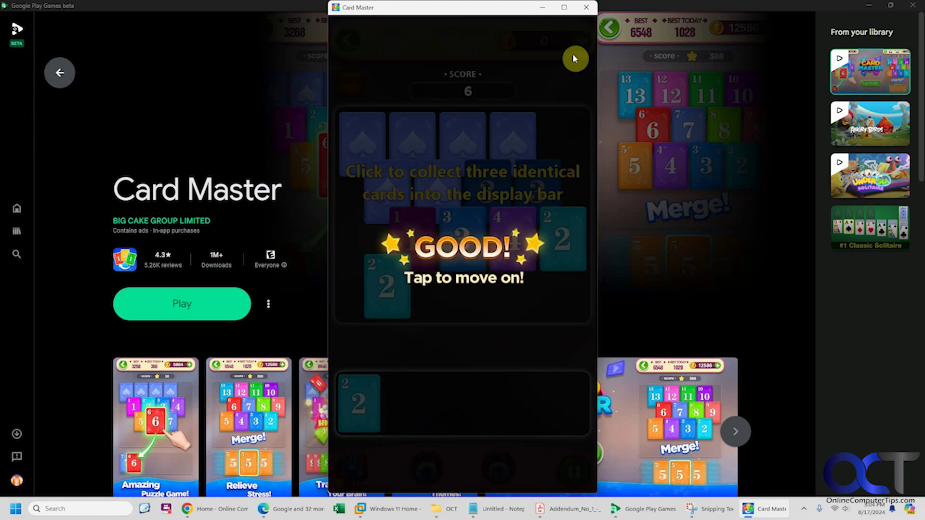
- Close the Card Master game and launch Angry Birds 2 from the library
left_click(587, 8)
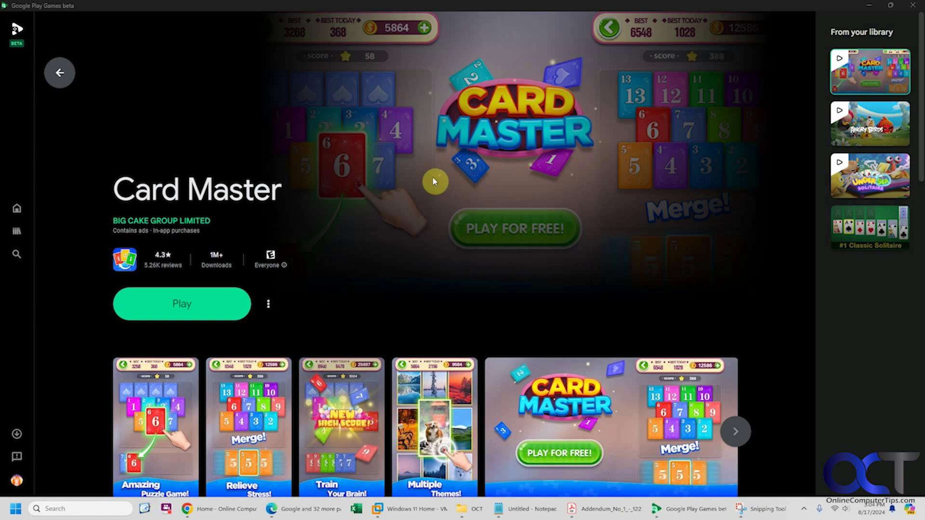
left_click(872, 125)
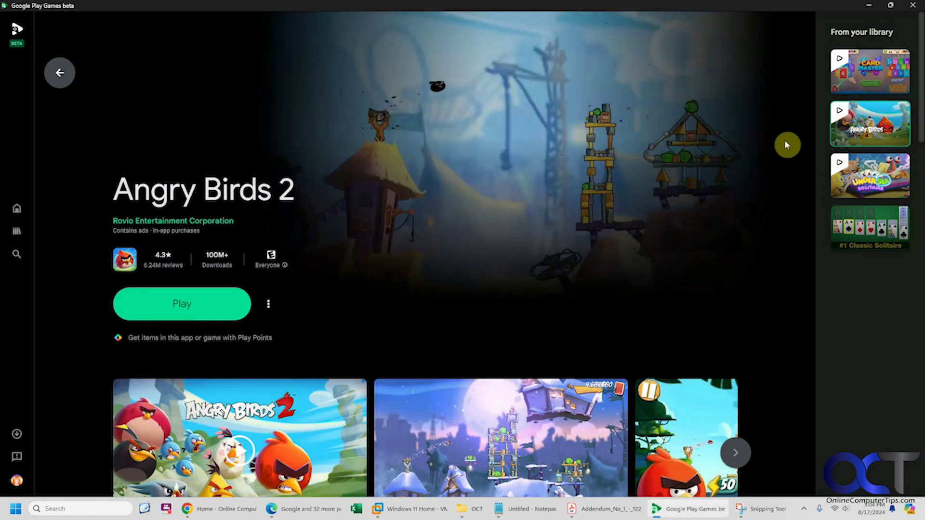
left_click(187, 304)
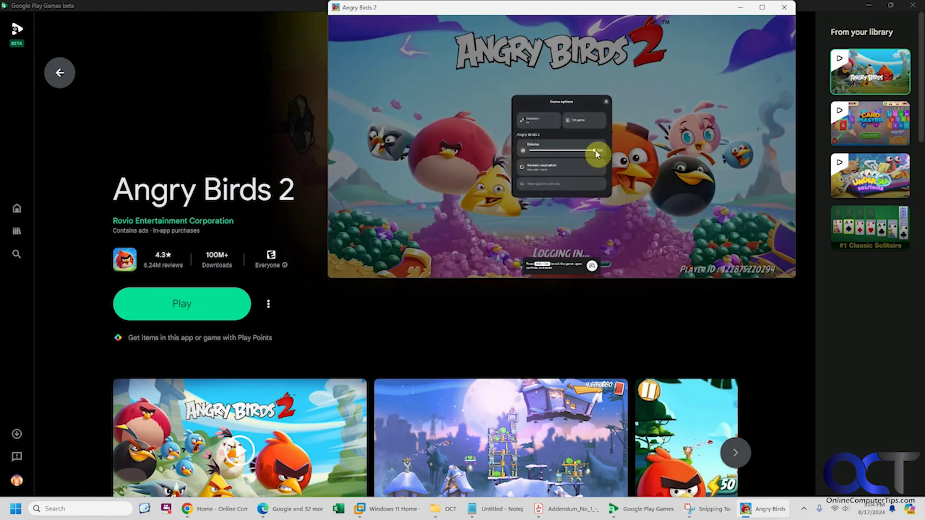
- Lower the Angry Birds 2 volume to 4 in the game options and move the game window toward the middle of the screen
left_click_drag(596, 153, 532, 153)
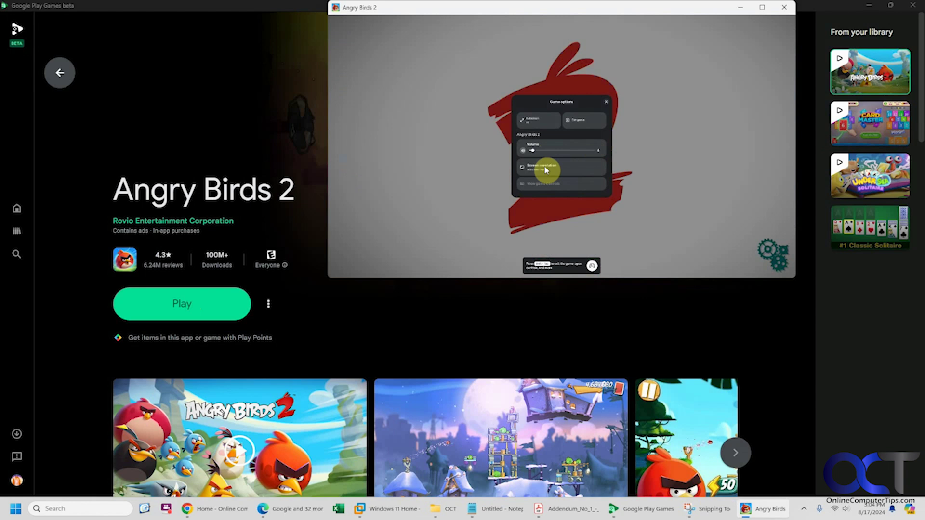
left_click_drag(594, 13, 523, 87)
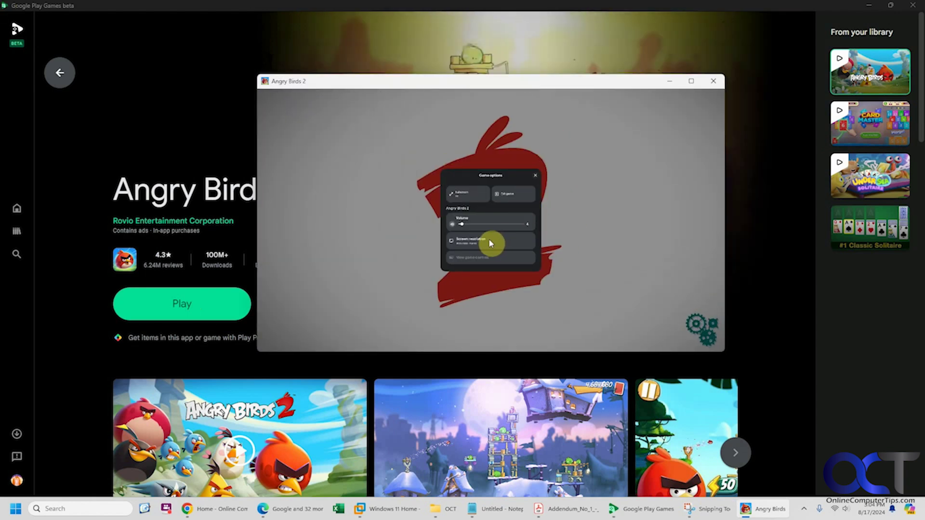
left_click(523, 300)
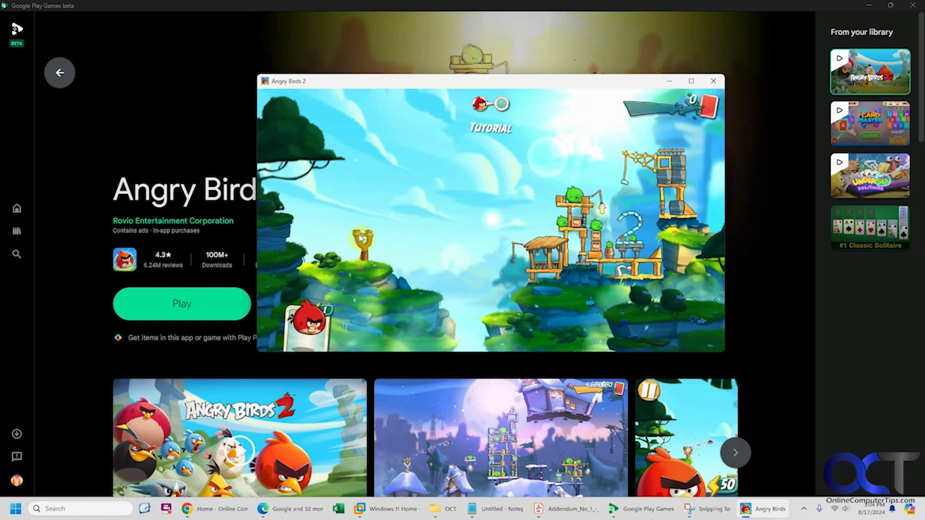
- Launch the red bird from the slingshot at the tutorial structure and close Angry Birds 2
left_click_drag(360, 237, 289, 267)
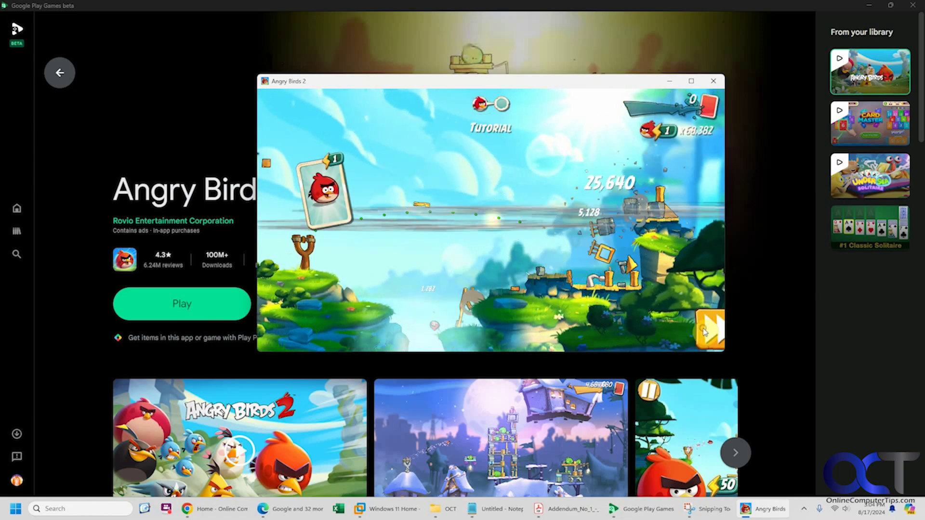
left_click(714, 82)
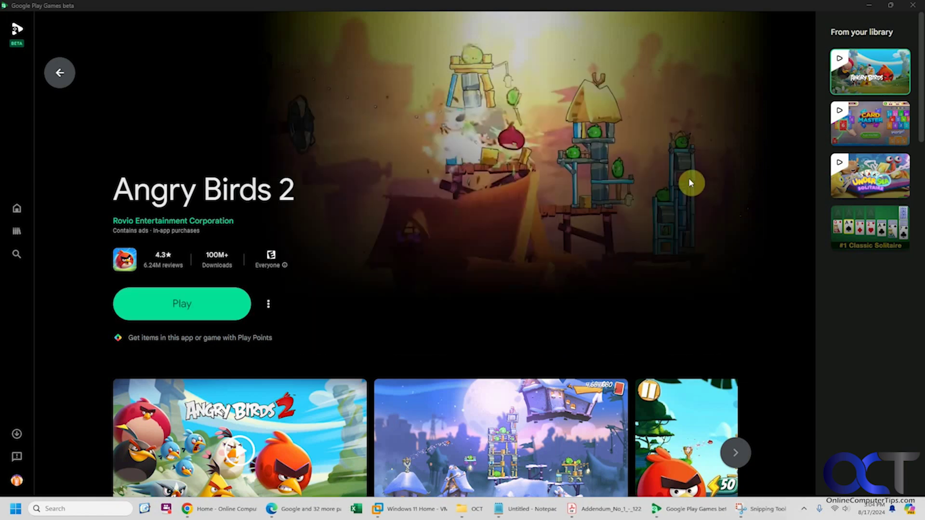